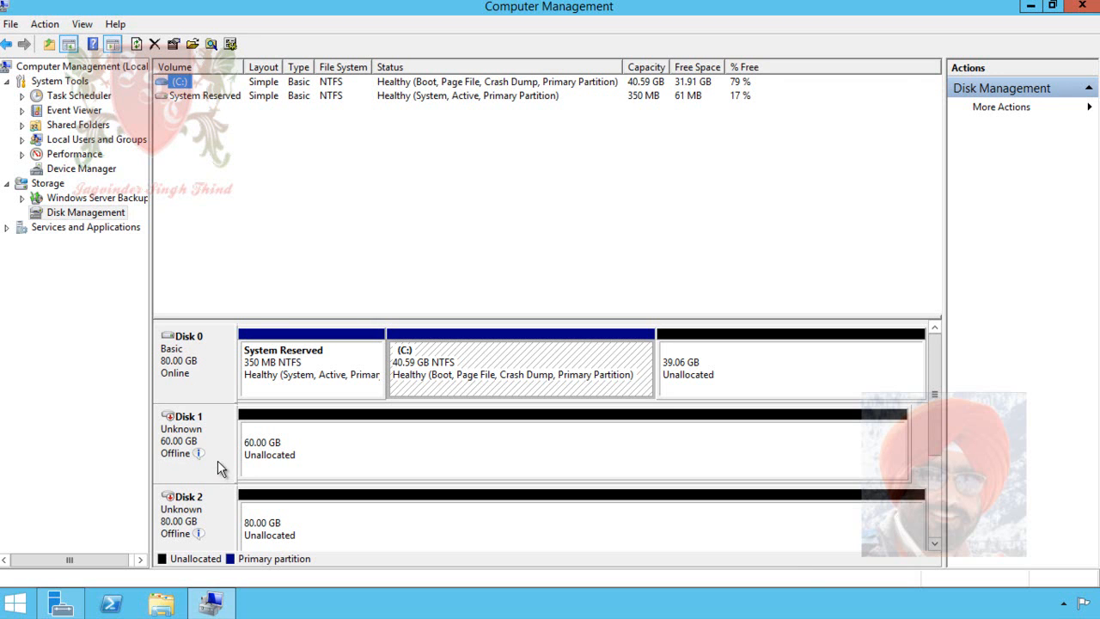
- Bring the offline Disk 1 and Disk 2 online in Disk Management
{"action": "mouse_move", "coordinate": [176, 425]}
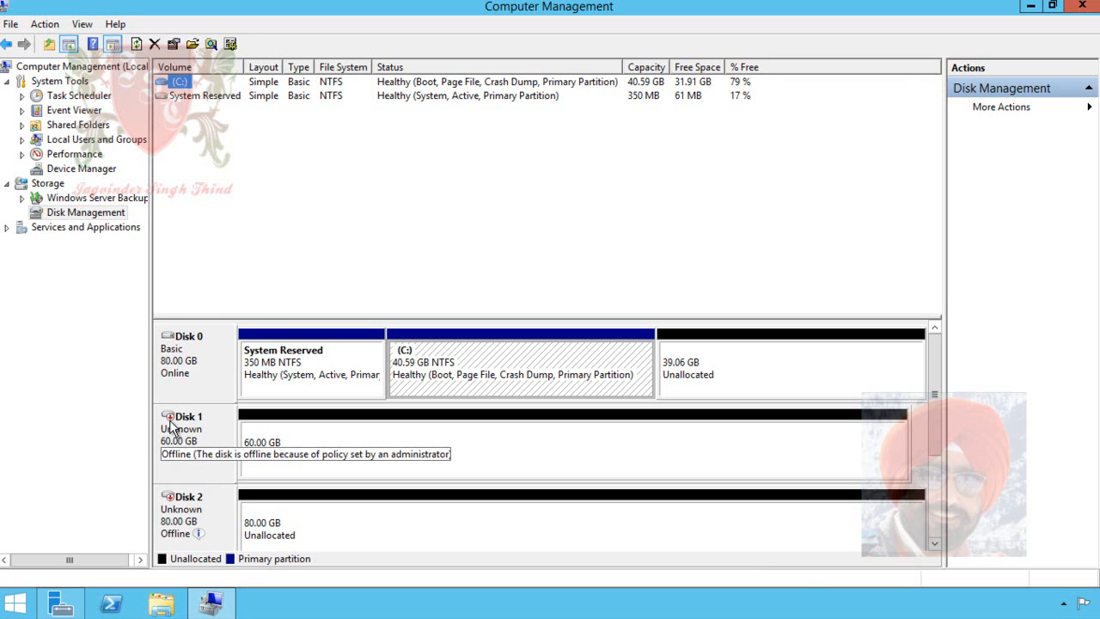
{"action": "right_click", "coordinate": [213, 434]}
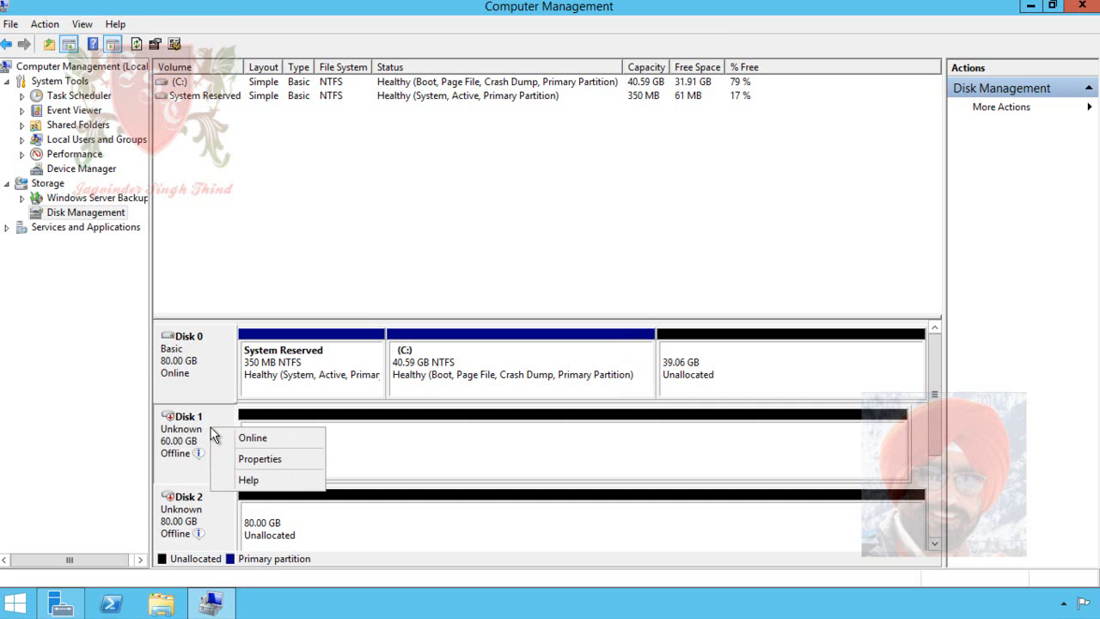
{"action": "left_click", "coordinate": [297, 444]}
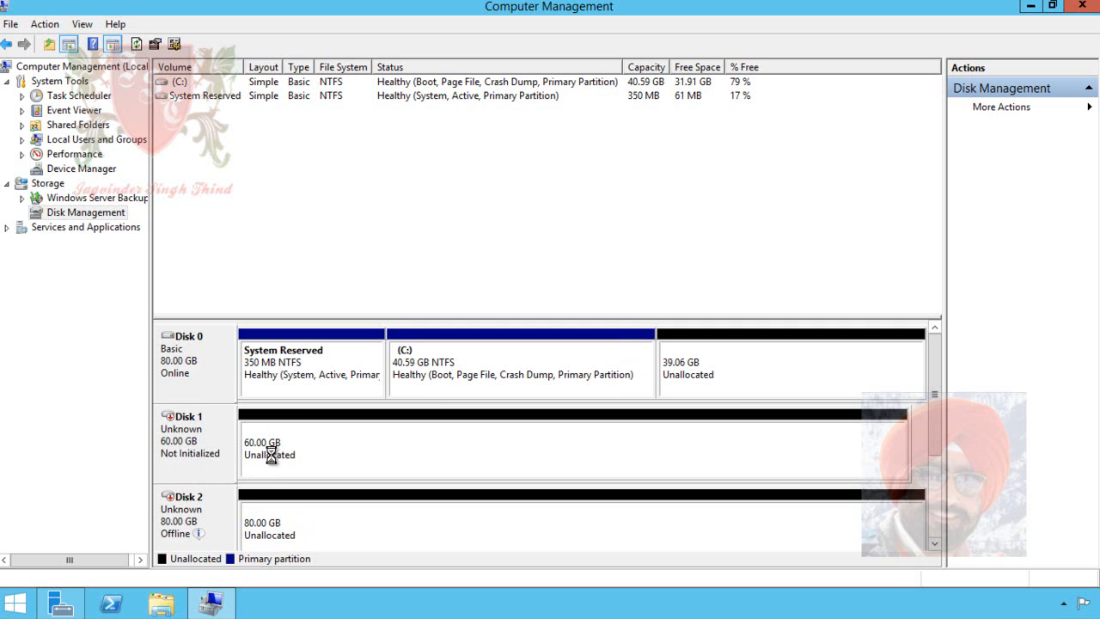
{"action": "right_click", "coordinate": [222, 501]}
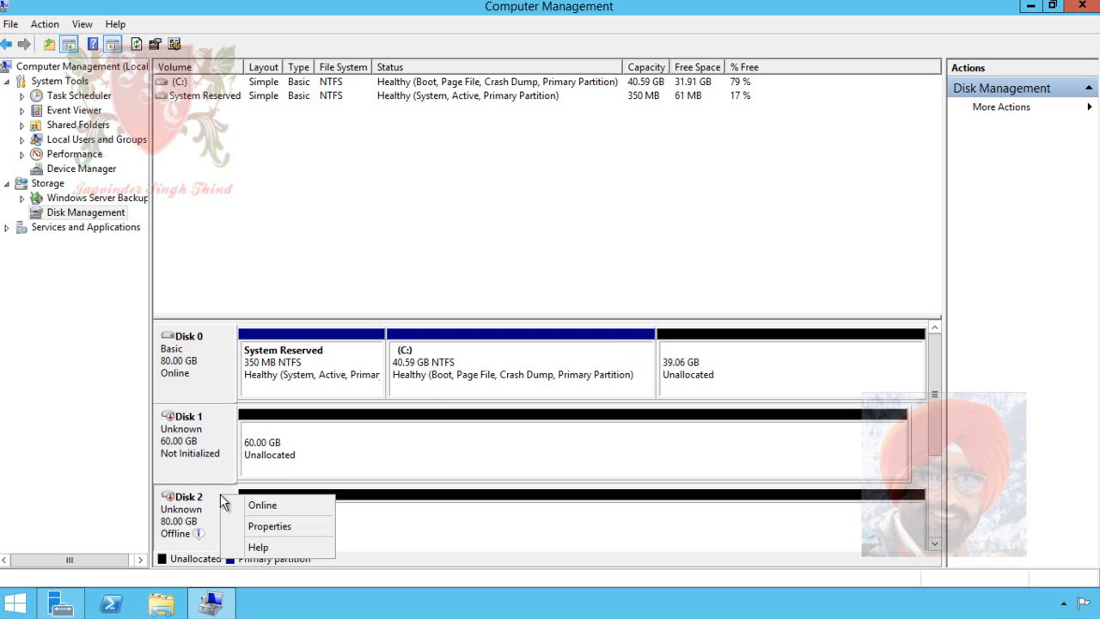
{"action": "left_click", "coordinate": [292, 506]}
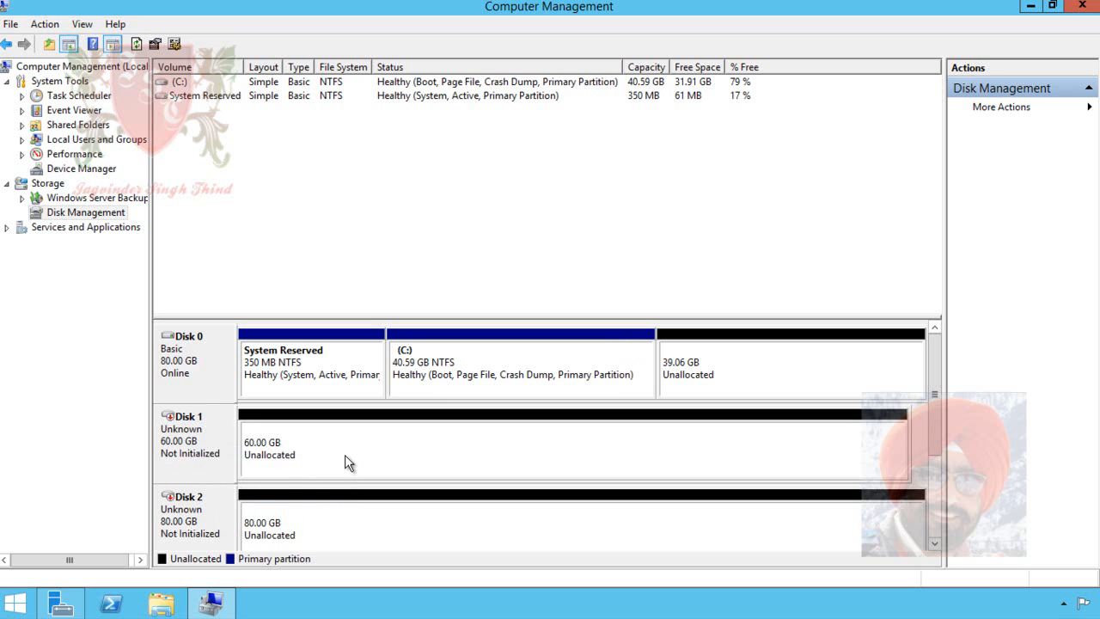
- Initialize Disk 1 and Disk 2 with the MBR (Master Boot Record) partition style
{"action": "right_click", "coordinate": [218, 433]}
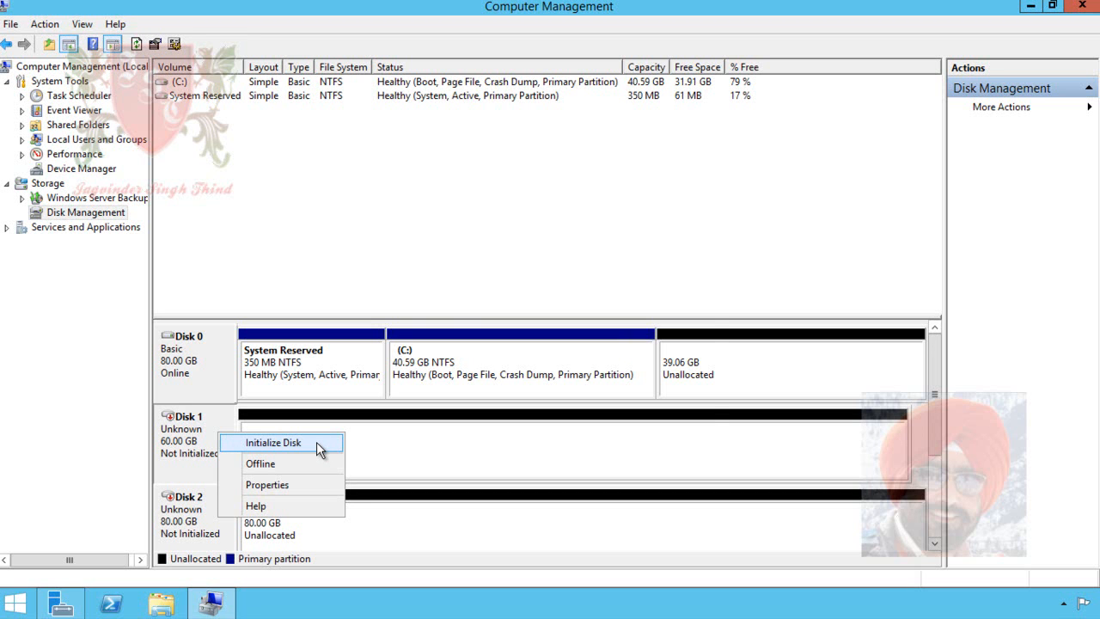
{"action": "left_click", "coordinate": [316, 442]}
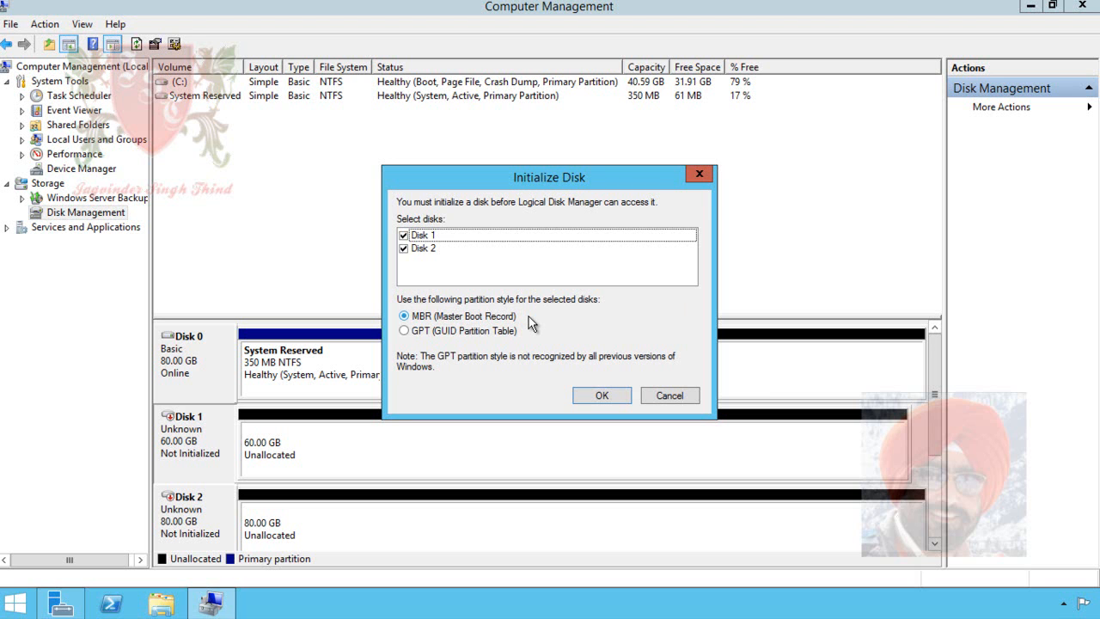
{"action": "left_click", "coordinate": [604, 395]}
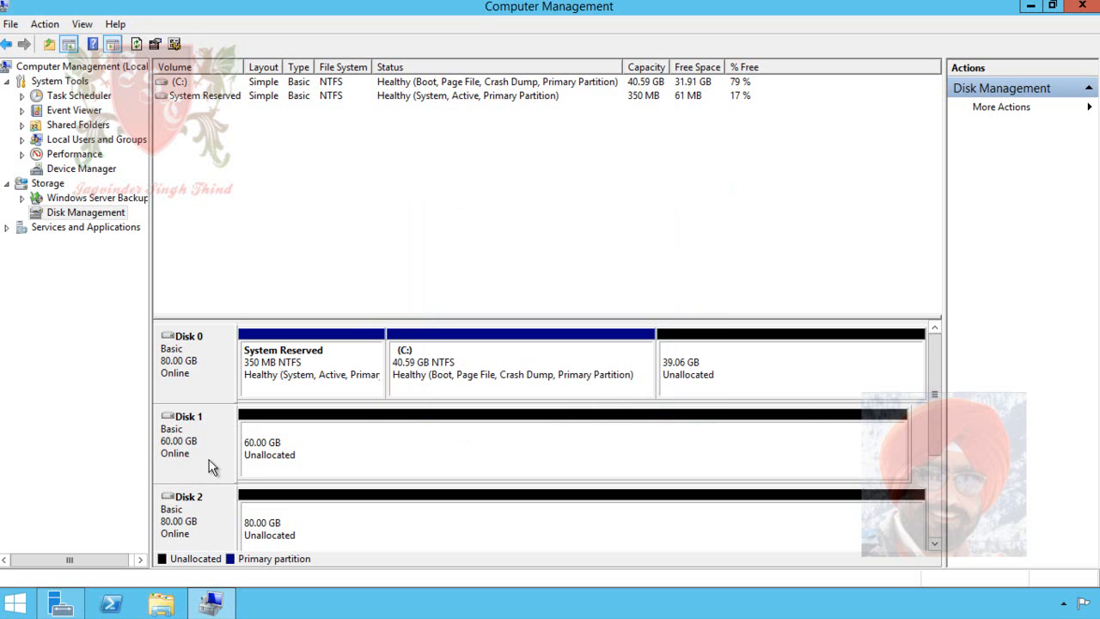
- Start a new simple volume in Disk 1's unallocated space and set its size to 40000 MB
{"action": "right_click", "coordinate": [383, 446]}
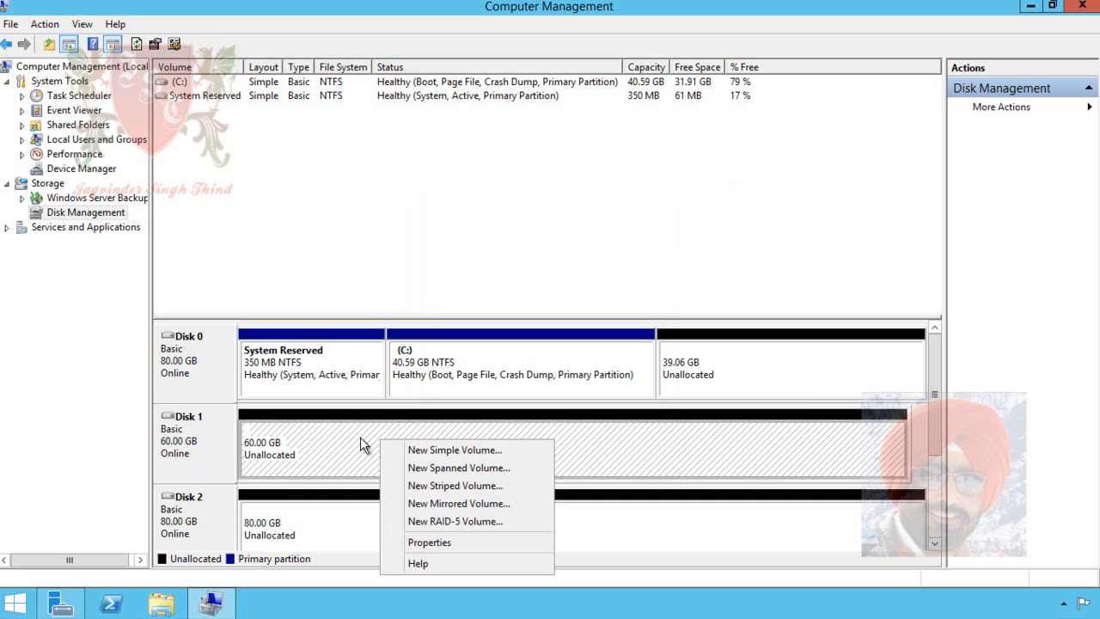
{"action": "left_click", "coordinate": [533, 450]}
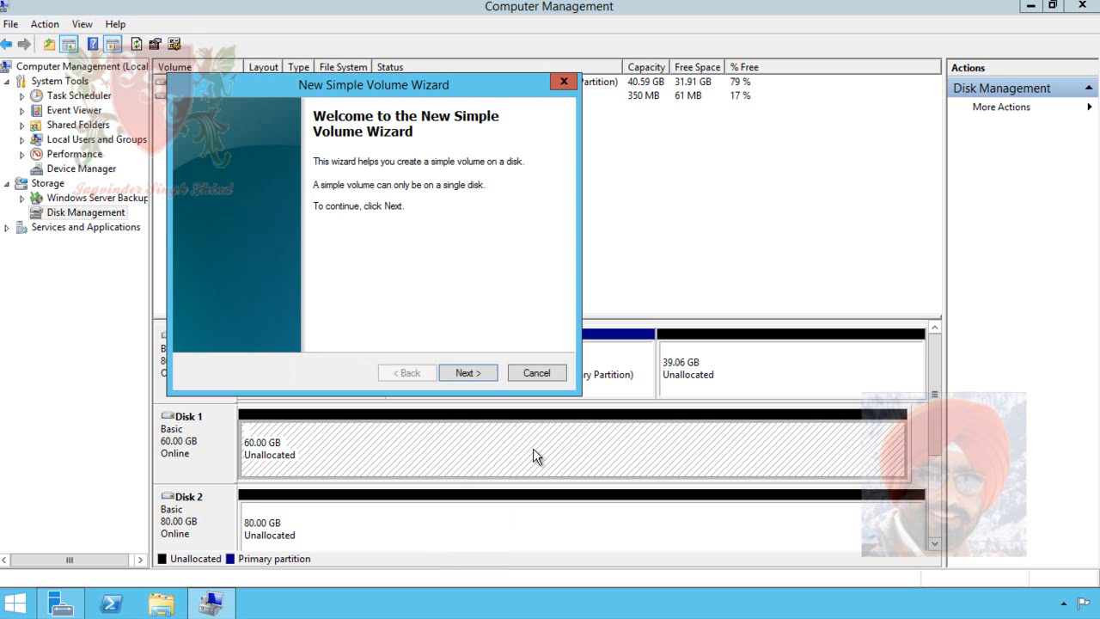
{"action": "left_click", "coordinate": [480, 372]}
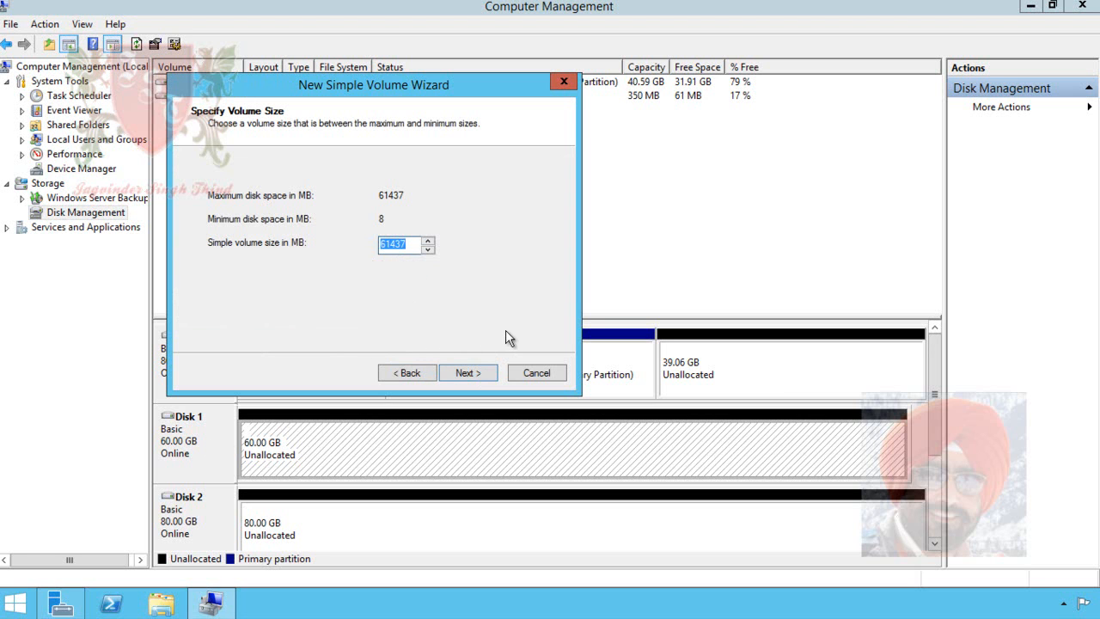
{"action": "type", "text": "40000"}
{"action": "key", "text": "Down"}
{"action": "left_click", "coordinate": [427, 240]}
{"action": "left_click", "coordinate": [466, 375]}
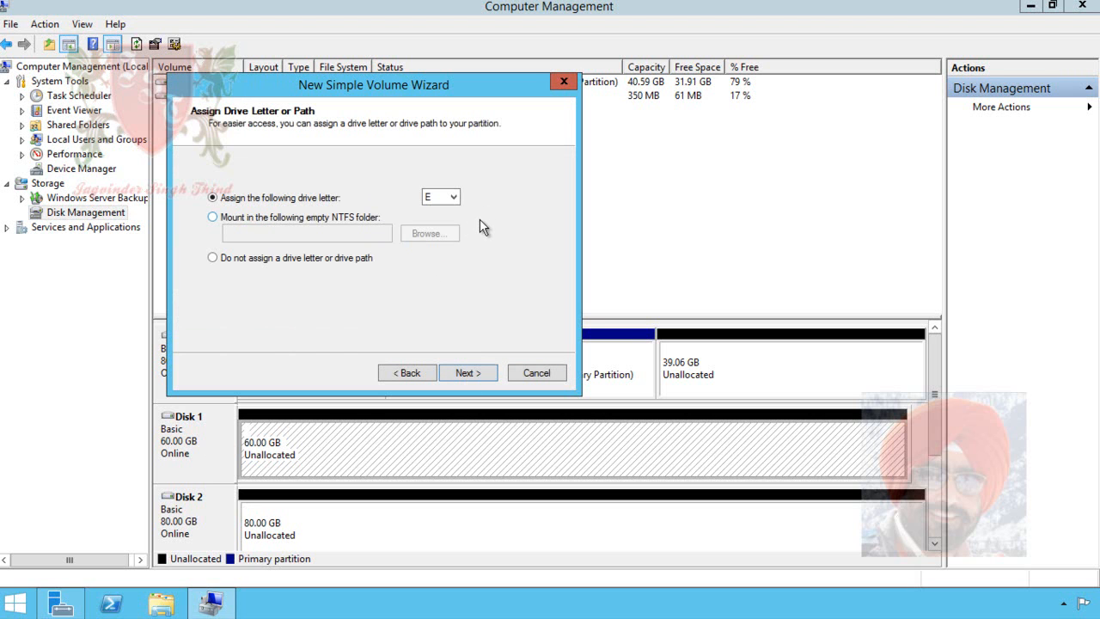
- Assign drive letter E and create the volume with an NTFS quick format, default allocation unit size and the label New Volume
{"action": "left_click", "coordinate": [456, 203]}
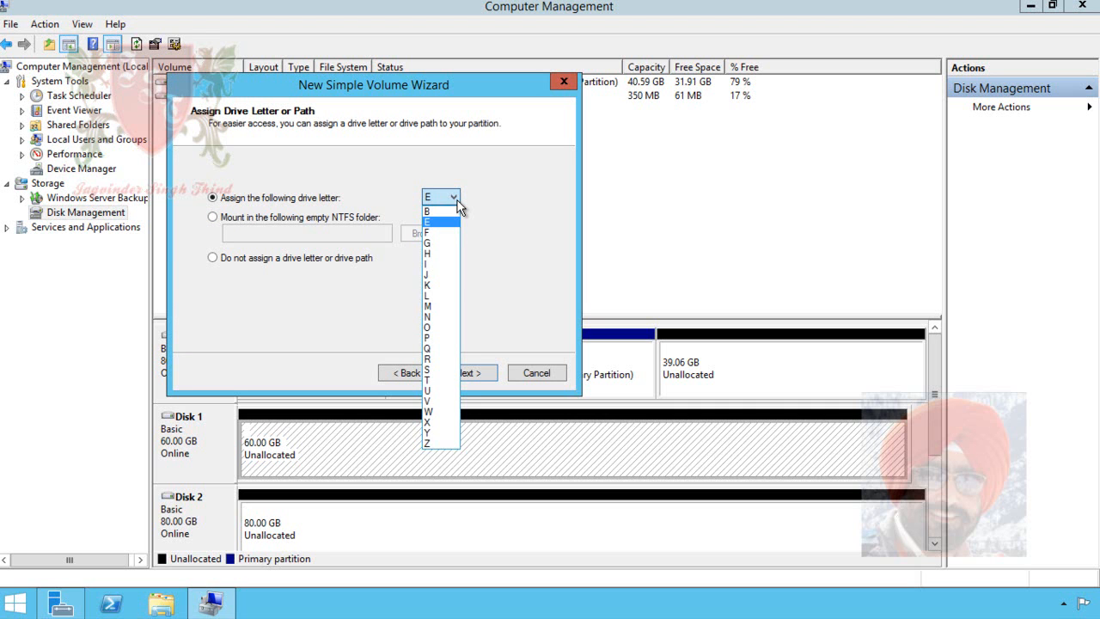
{"action": "left_click", "coordinate": [459, 206]}
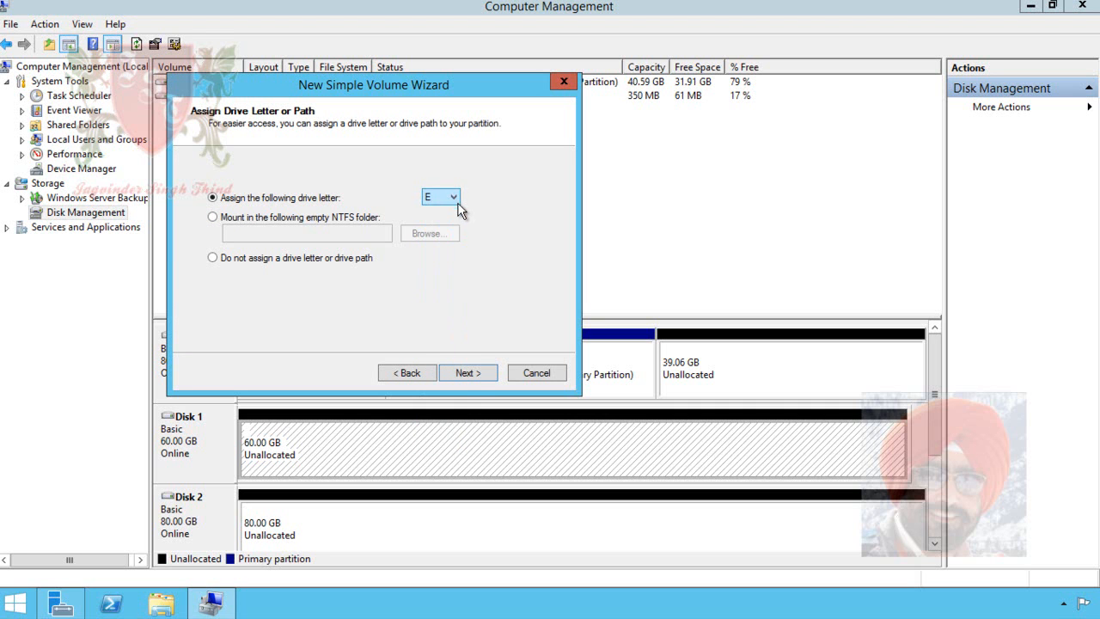
{"action": "left_click", "coordinate": [472, 376]}
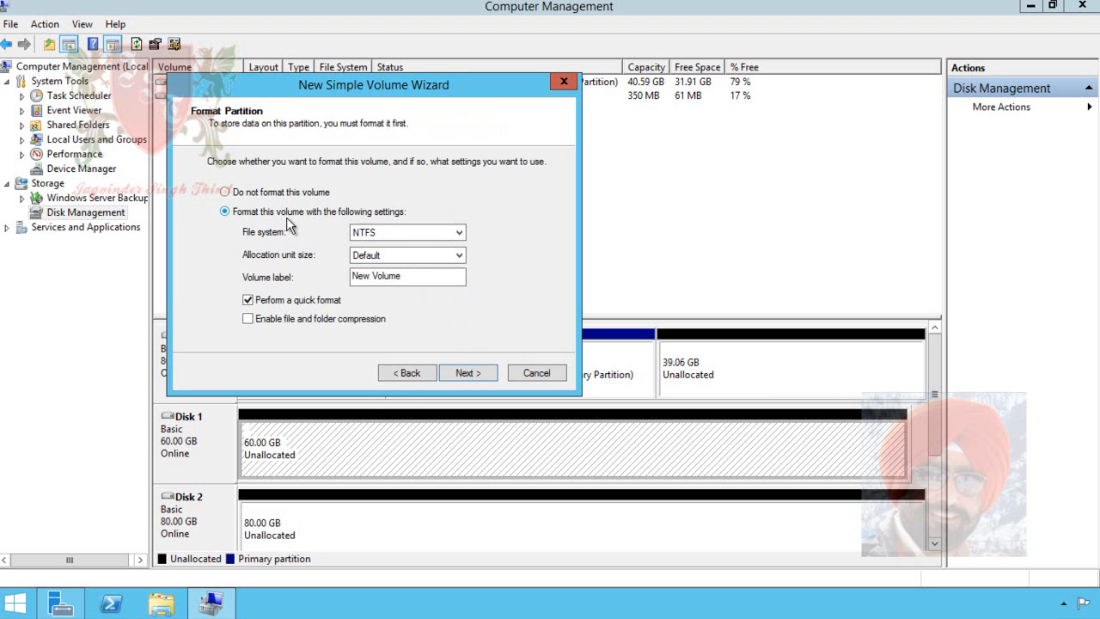
{"action": "left_click", "coordinate": [405, 232]}
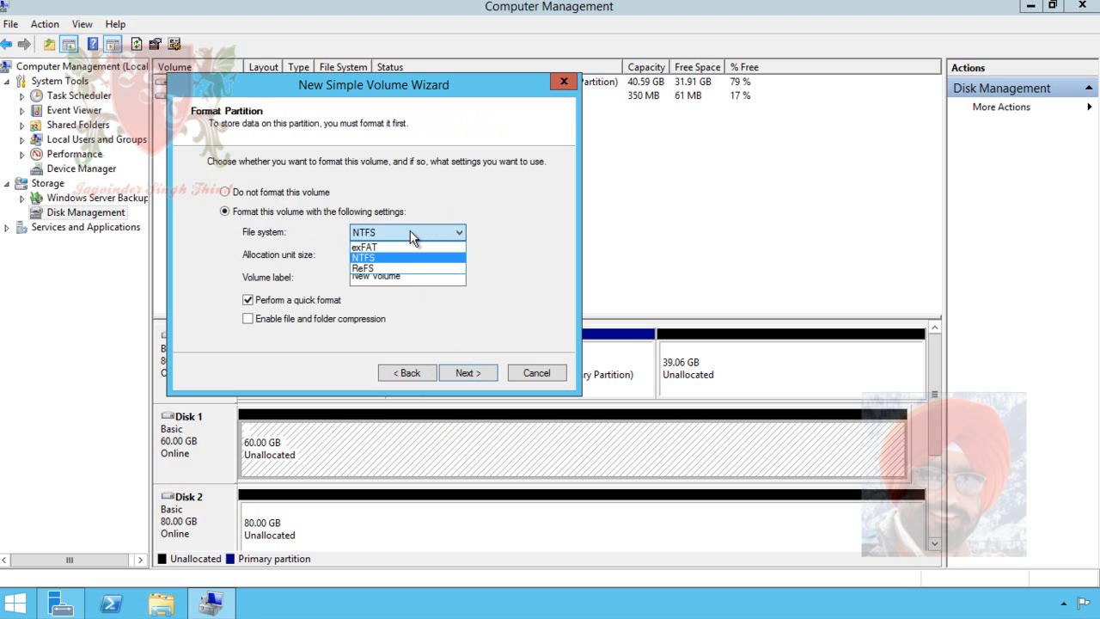
{"action": "left_click", "coordinate": [409, 232]}
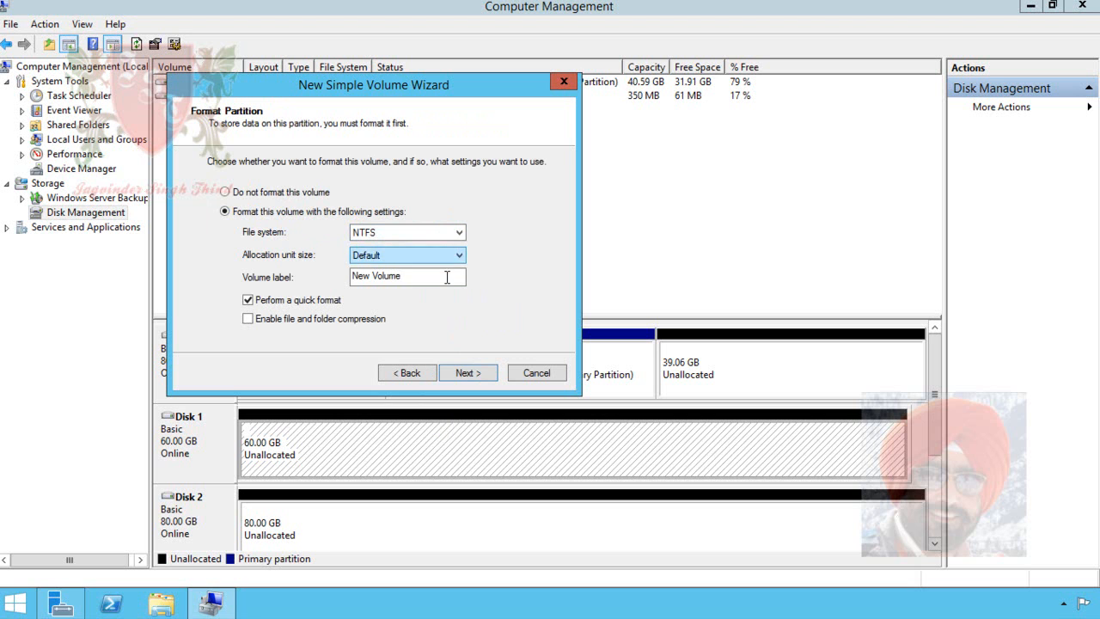
{"action": "left_click", "coordinate": [483, 373]}
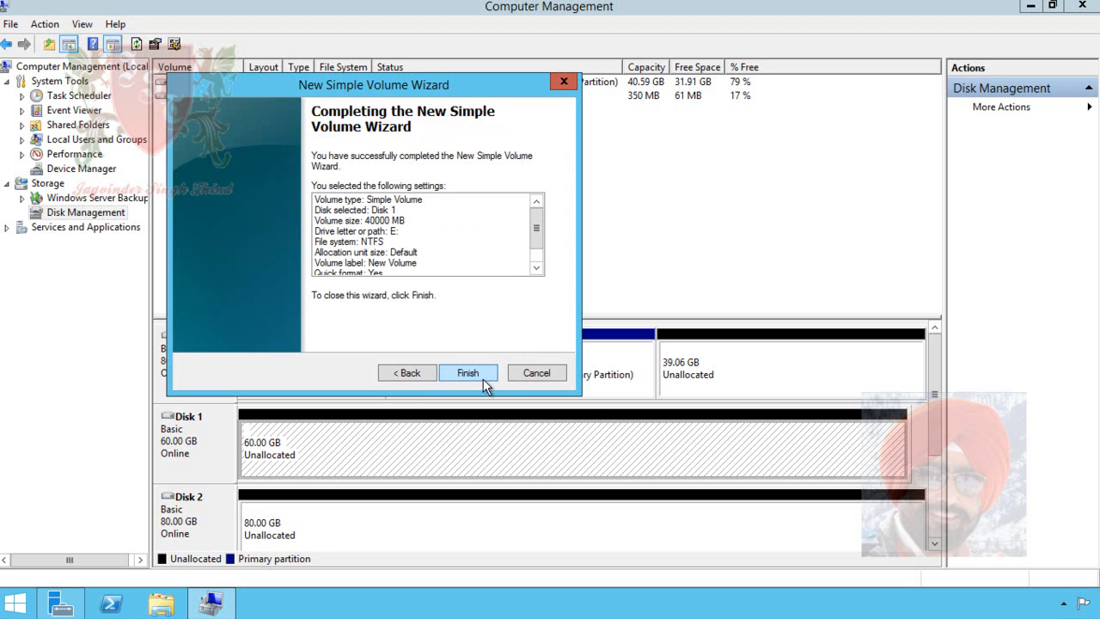
{"action": "left_click", "coordinate": [483, 377]}
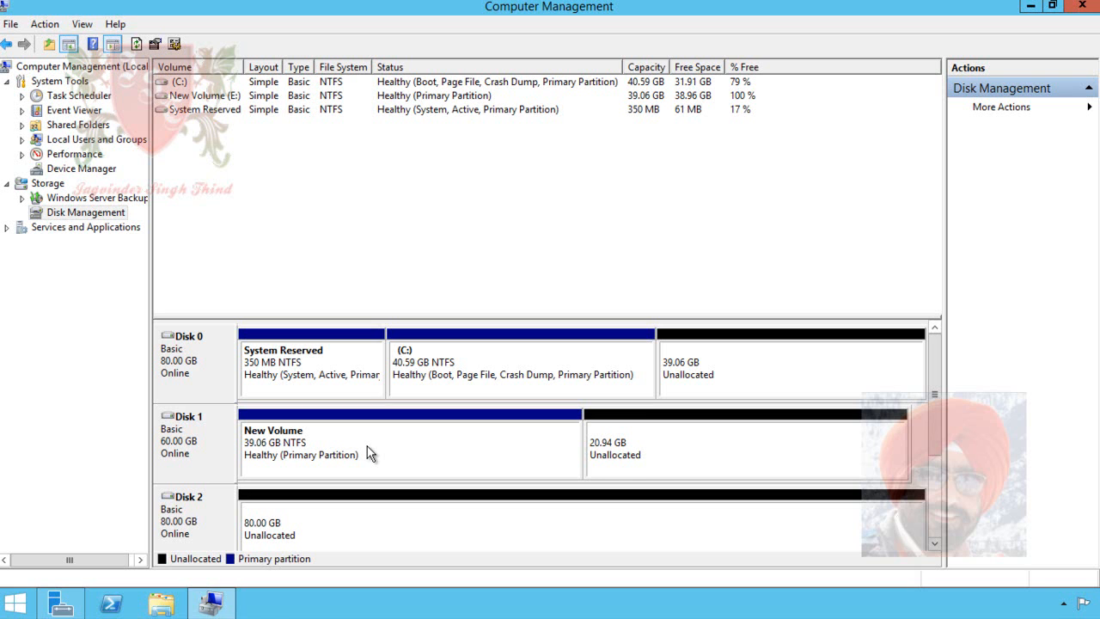
- Switch to File Explorer to check the new E: drive under This PC, and return to Computer Management
{"action": "left_click", "coordinate": [160, 603]}
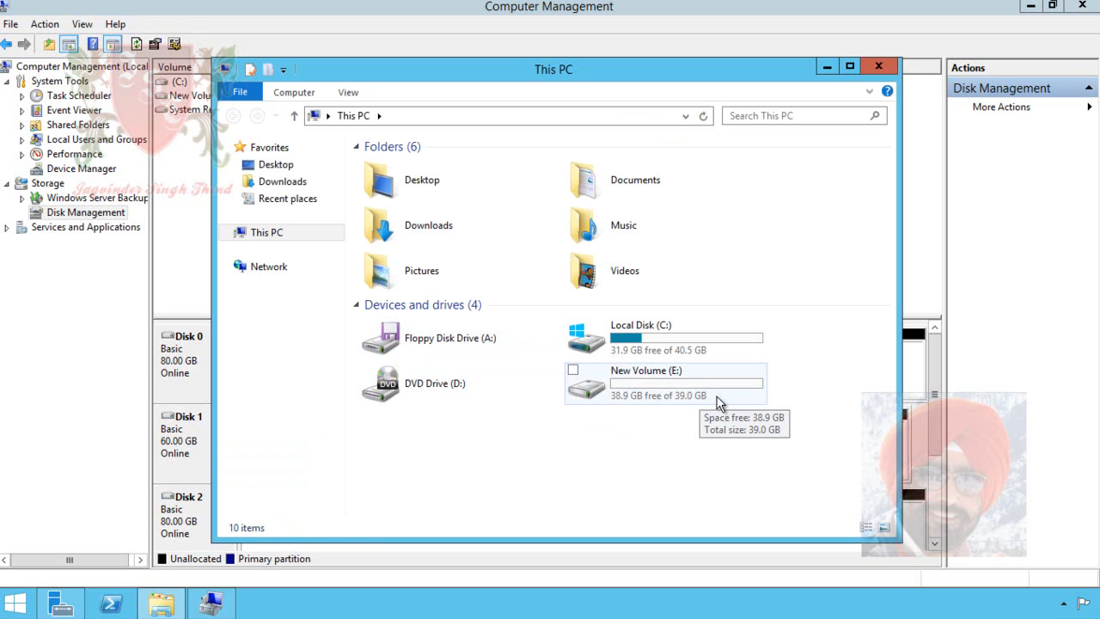
{"action": "left_click", "coordinate": [826, 66]}
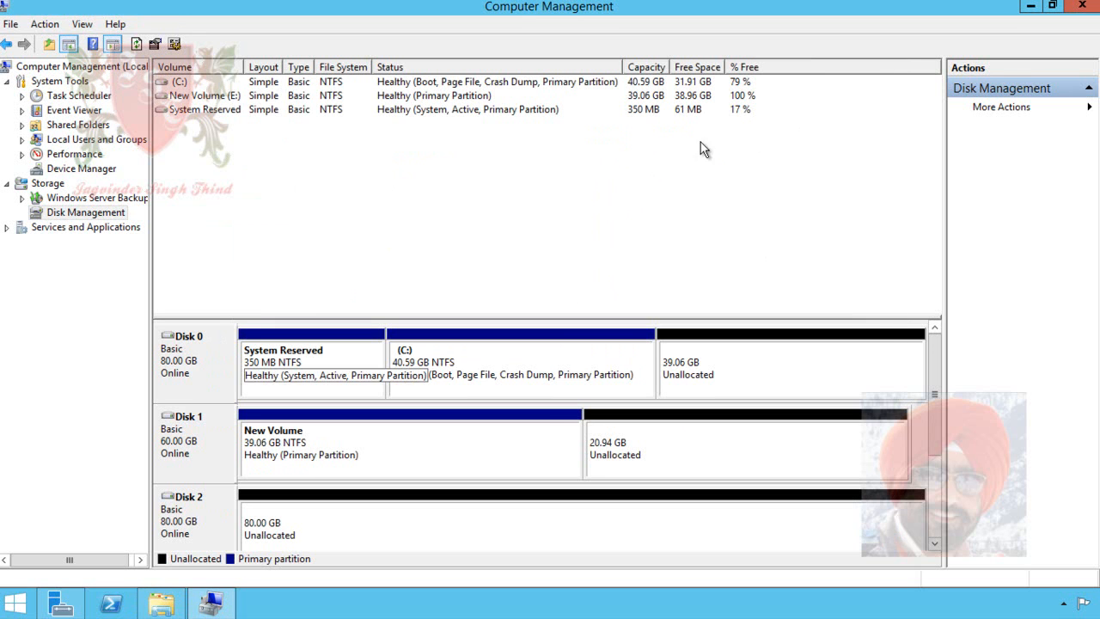
- Start extending New Volume (E:) on Disk 1 and add Disk 2 to the disks selected for the extension
{"action": "left_click", "coordinate": [524, 444]}
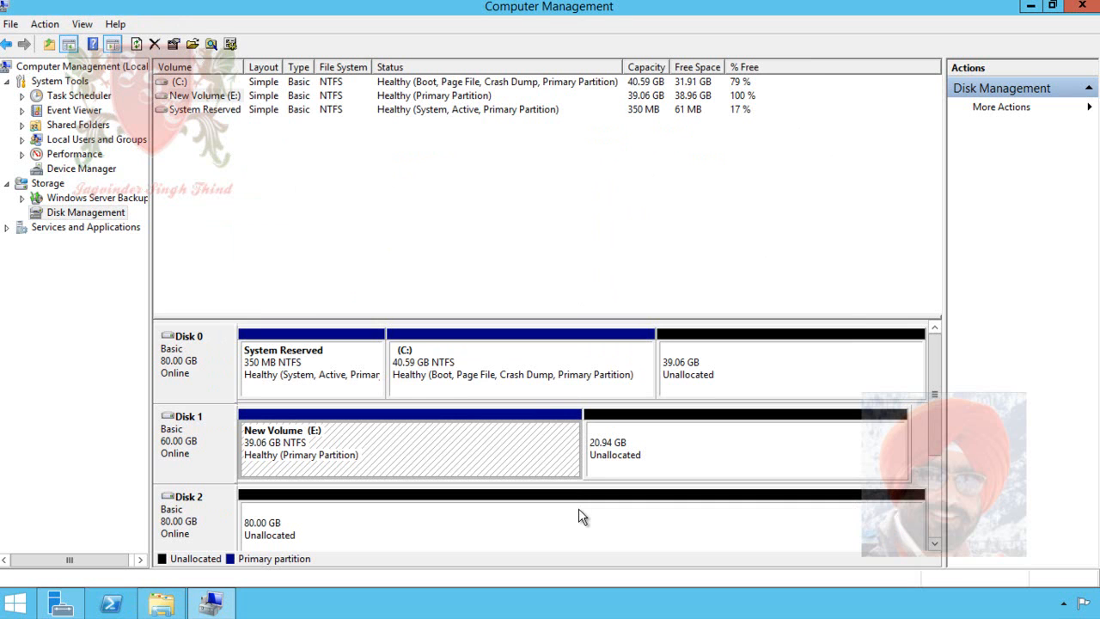
{"action": "right_click", "coordinate": [536, 465]}
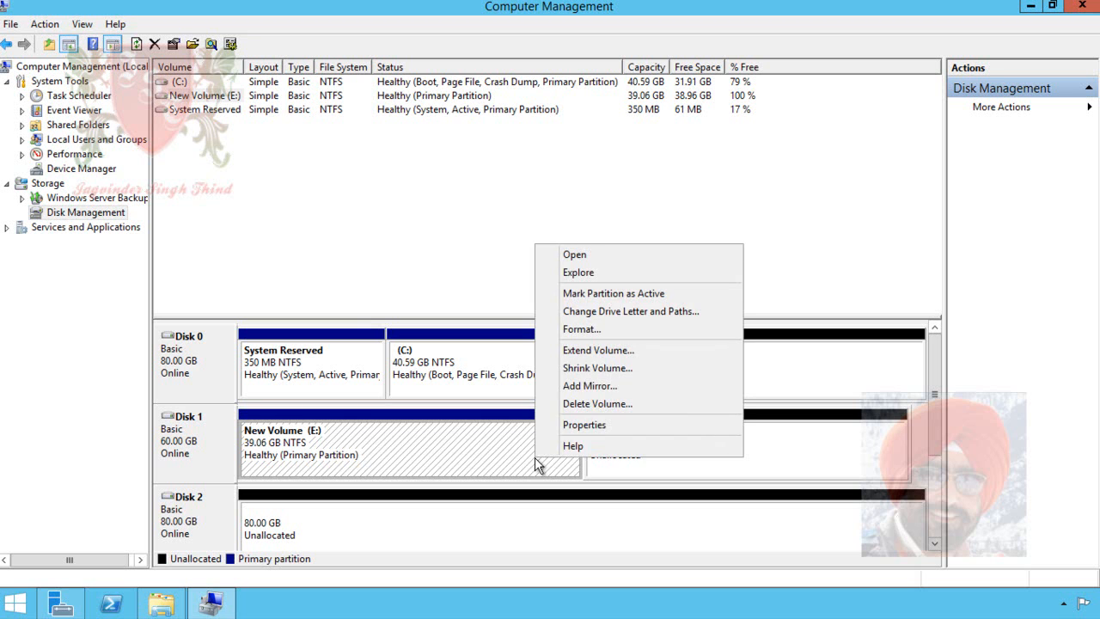
{"action": "left_click", "coordinate": [650, 349]}
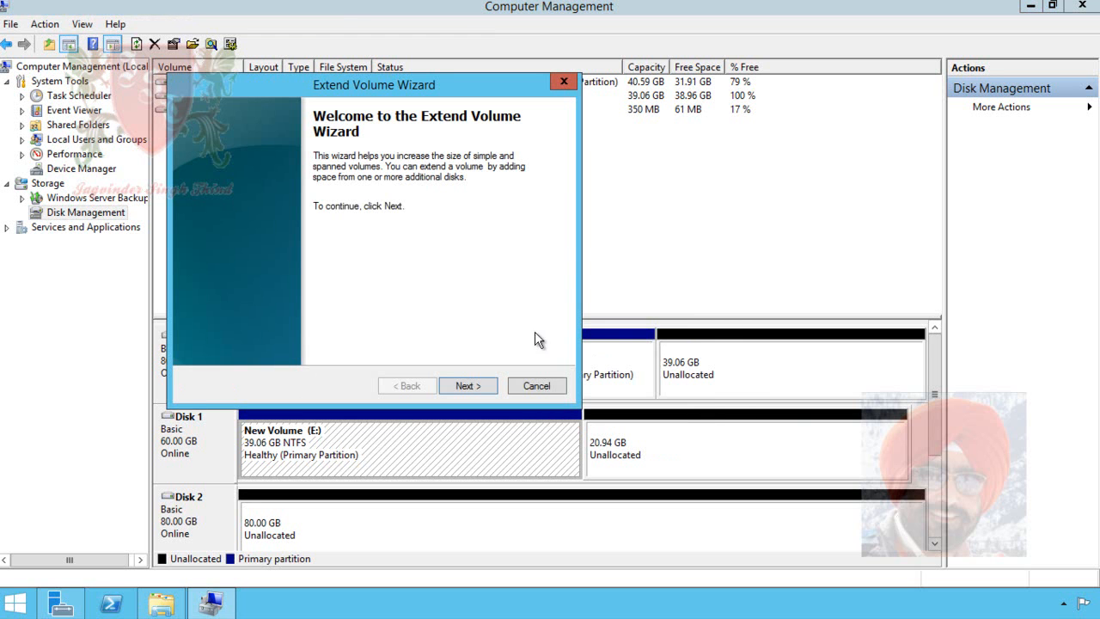
{"action": "left_click", "coordinate": [469, 386]}
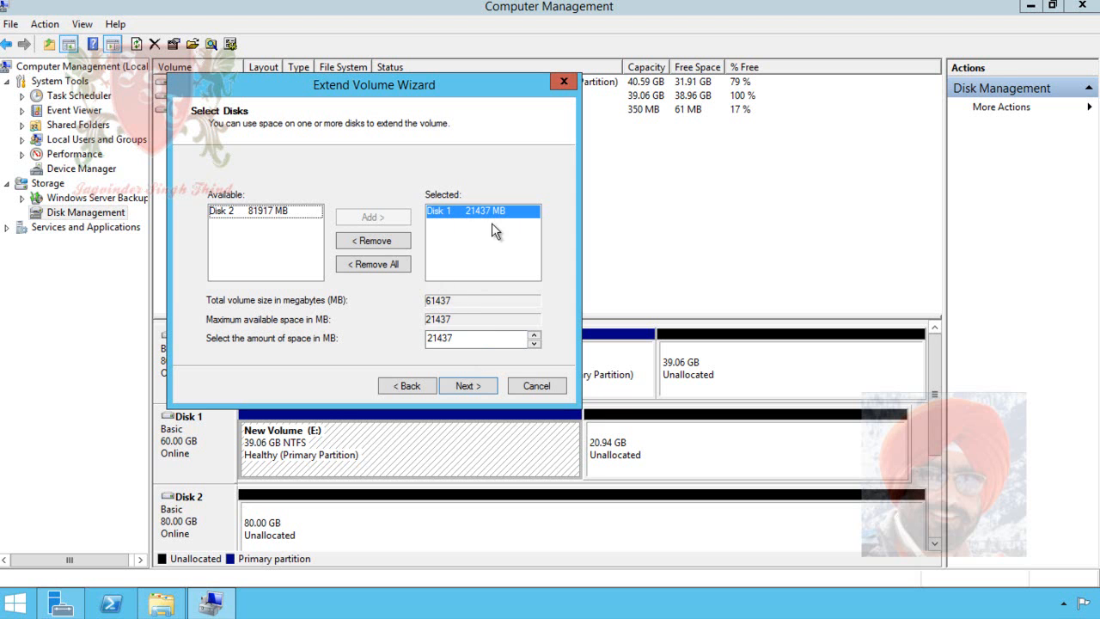
{"action": "left_click", "coordinate": [295, 215]}
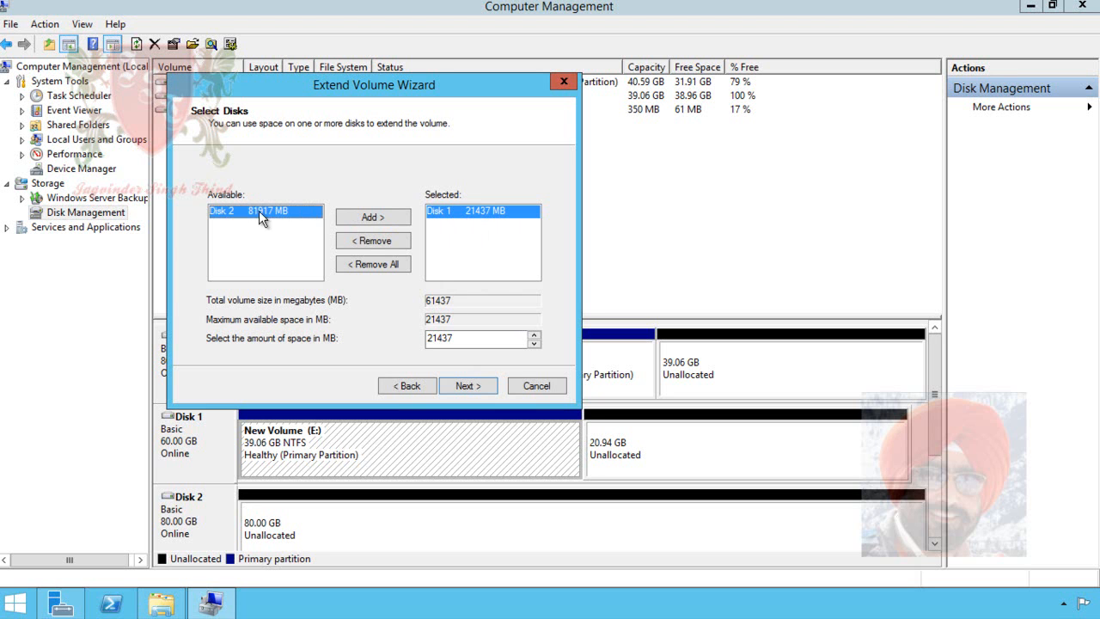
{"action": "left_click", "coordinate": [368, 221]}
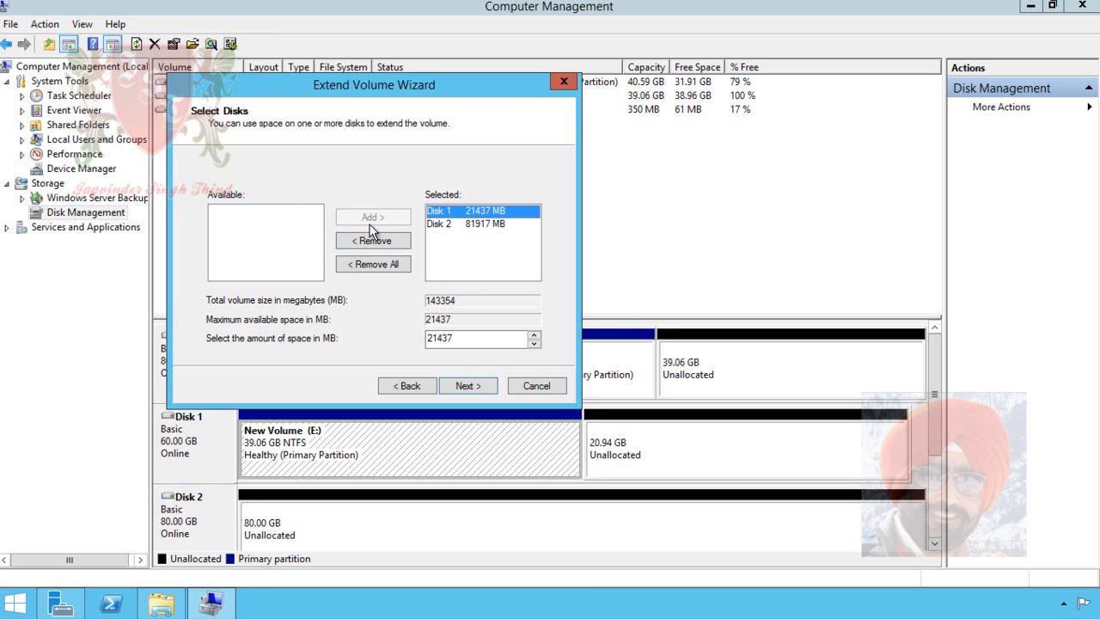
- Set the space taken from Disk 2 to 40000 MB and remove Disk 1 from the selected disks
{"action": "left_click", "coordinate": [451, 227]}
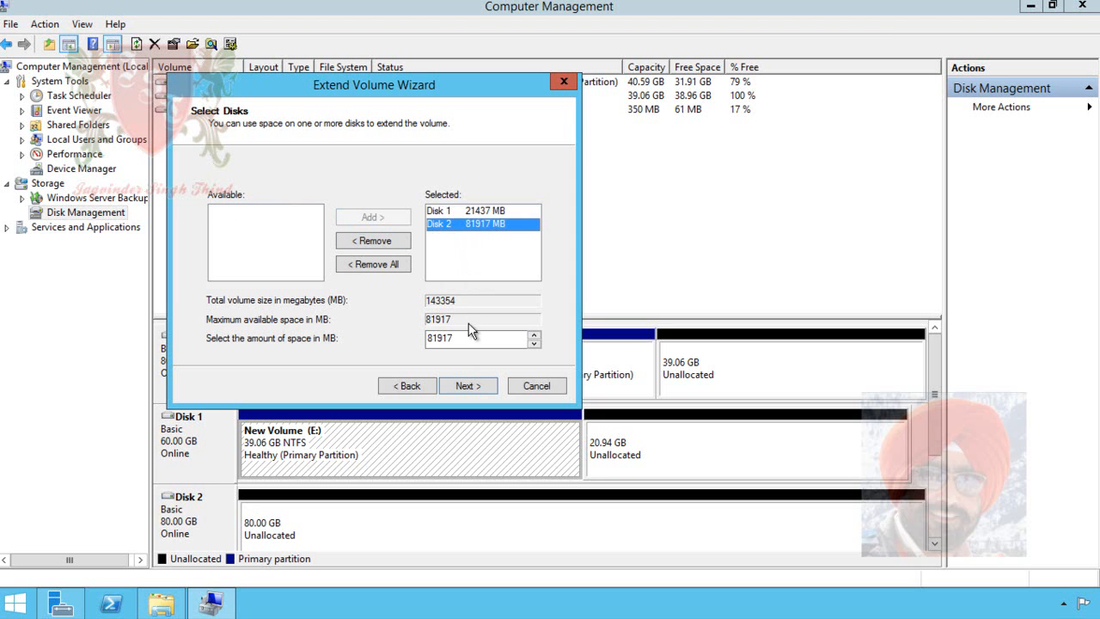
{"action": "left_click_drag", "start_coordinate": [472, 338], "coordinate": [417, 337]}
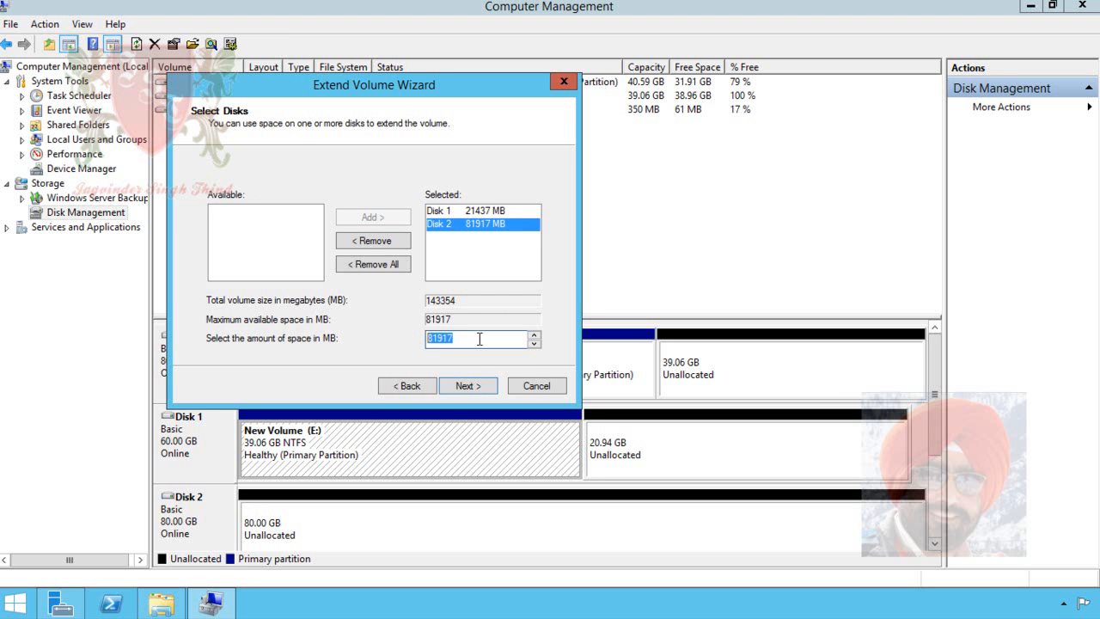
{"action": "type", "text": "40000"}
{"action": "left_click", "coordinate": [479, 211]}
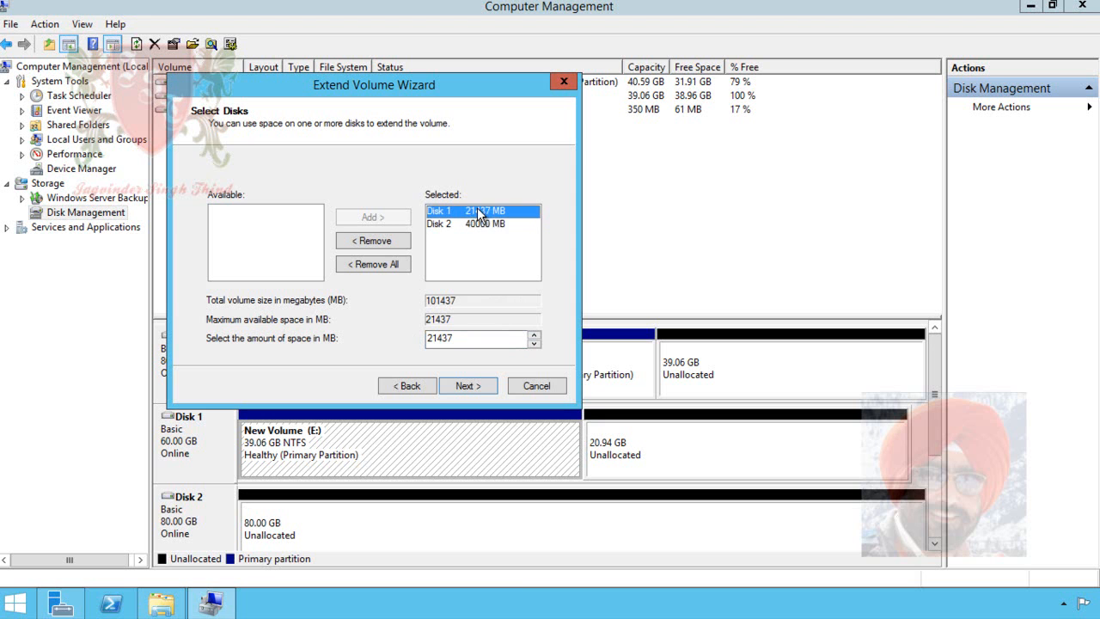
{"action": "left_click", "coordinate": [366, 242]}
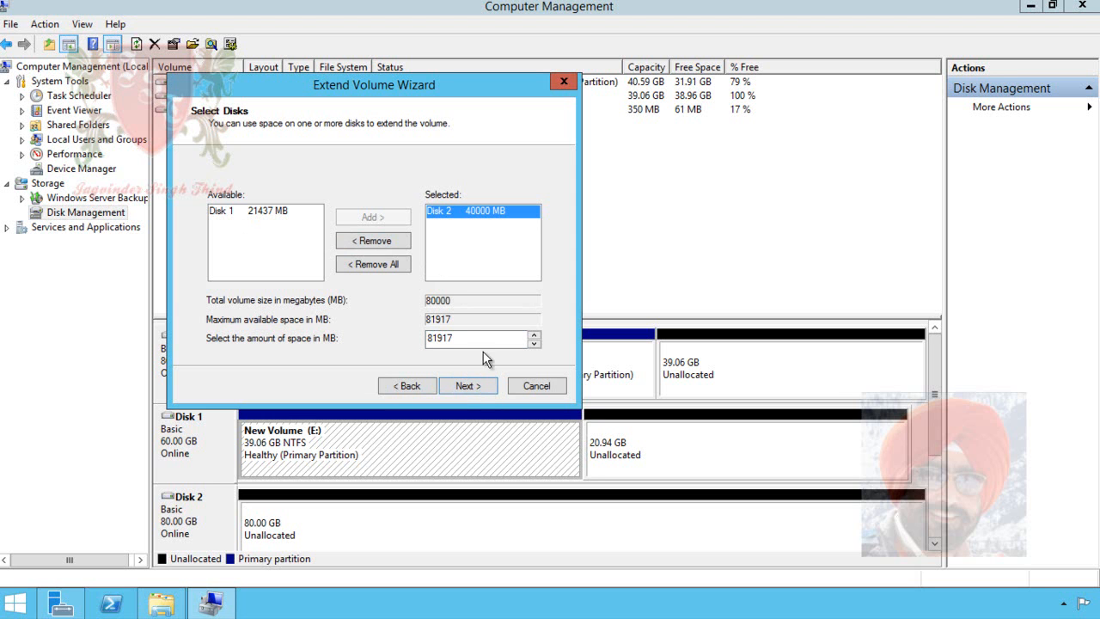
- Complete the volume extension with 40000 MB from Disk 2 and accept converting the basic disks to dynamic
{"action": "left_click_drag", "start_coordinate": [482, 340], "coordinate": [425, 340]}
{"action": "left_click", "coordinate": [481, 384]}
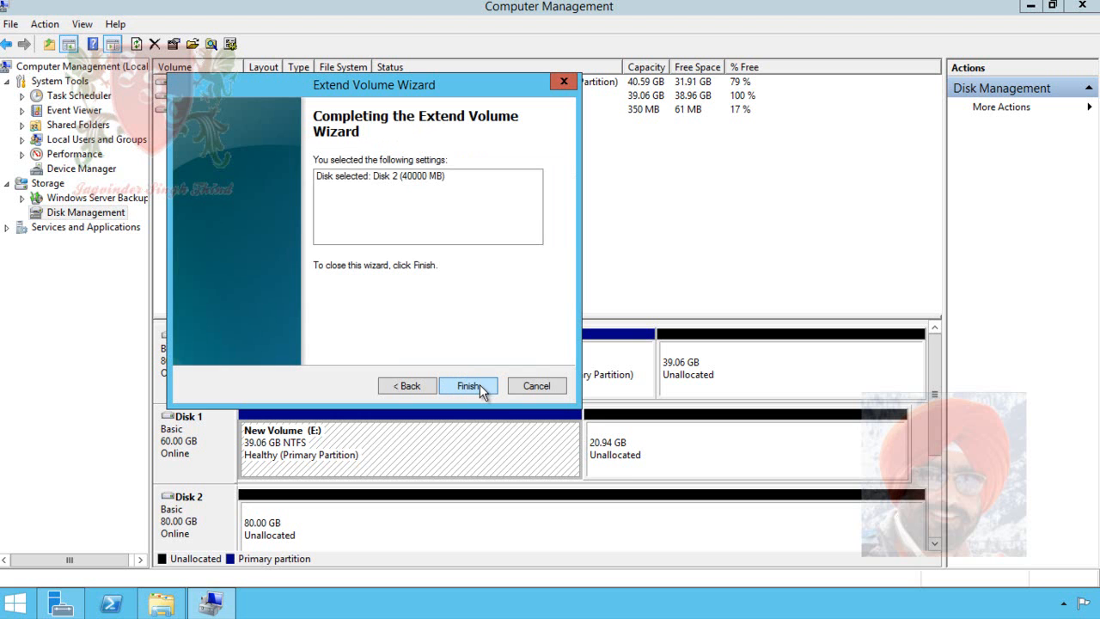
{"action": "left_click", "coordinate": [480, 384]}
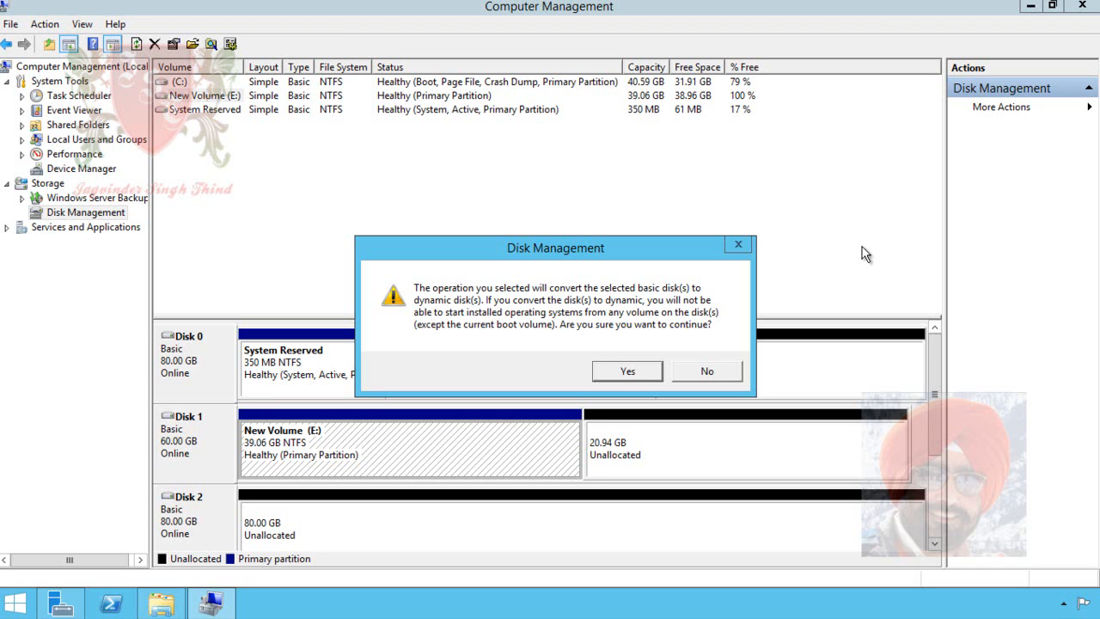
{"action": "left_click", "coordinate": [627, 372]}
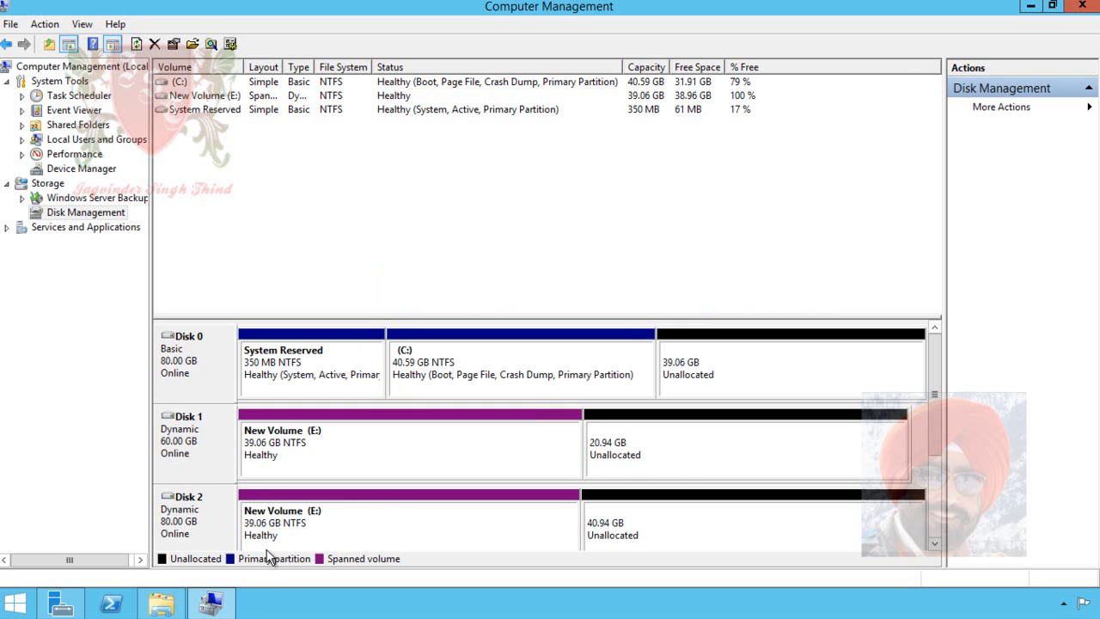
- Switch to File Explorer and refresh This PC to check the capacity of the extended E: drive
{"action": "left_click", "coordinate": [171, 606]}
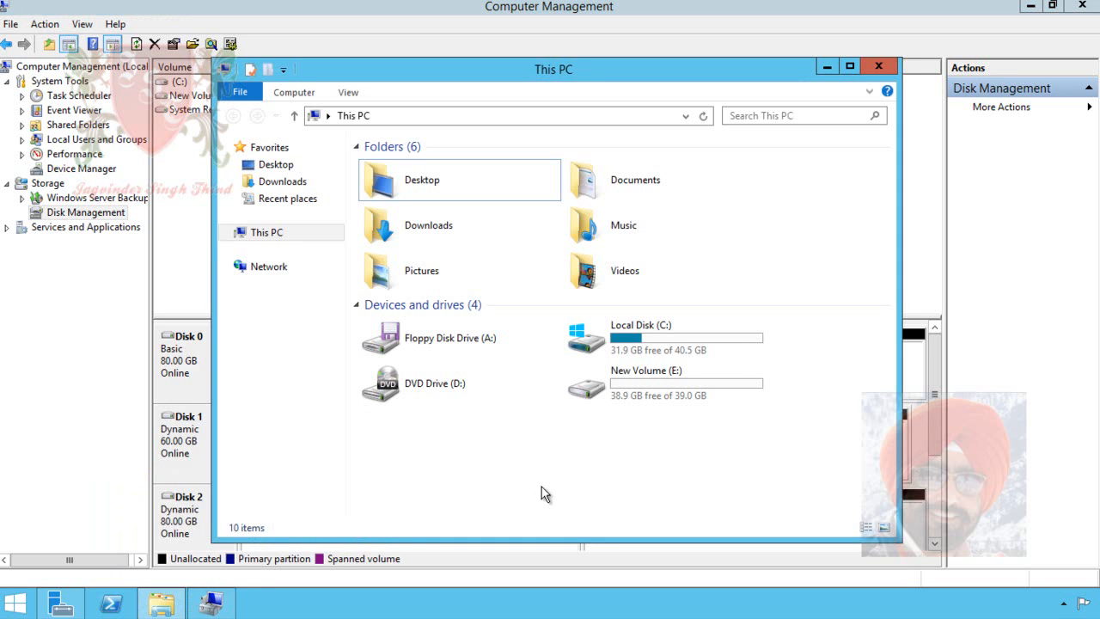
{"action": "right_click", "coordinate": [649, 444]}
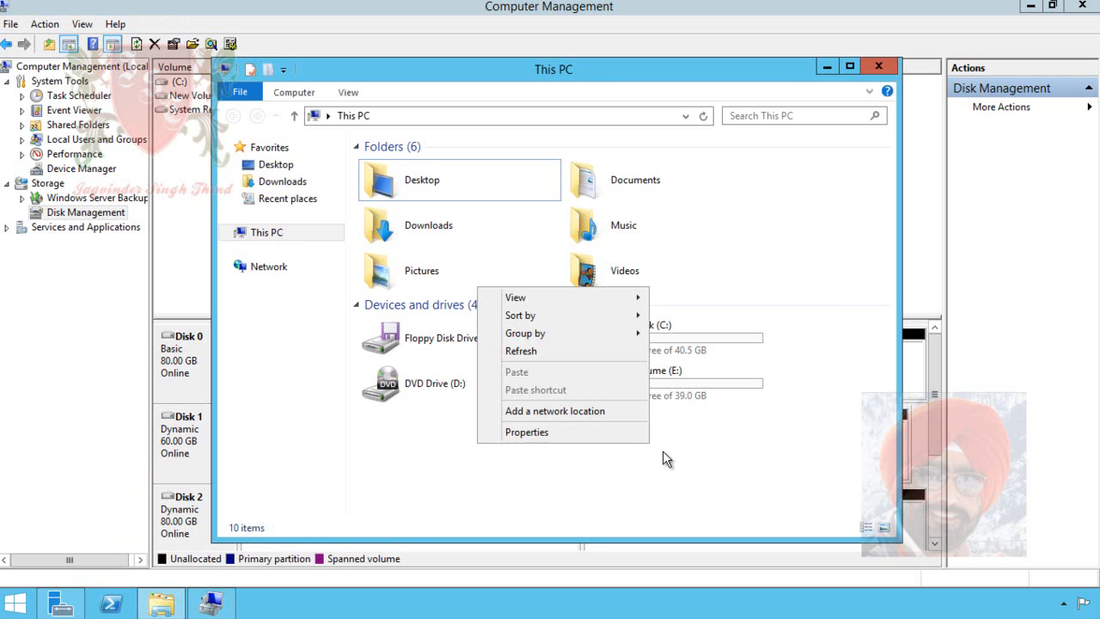
{"action": "left_click", "coordinate": [549, 350]}
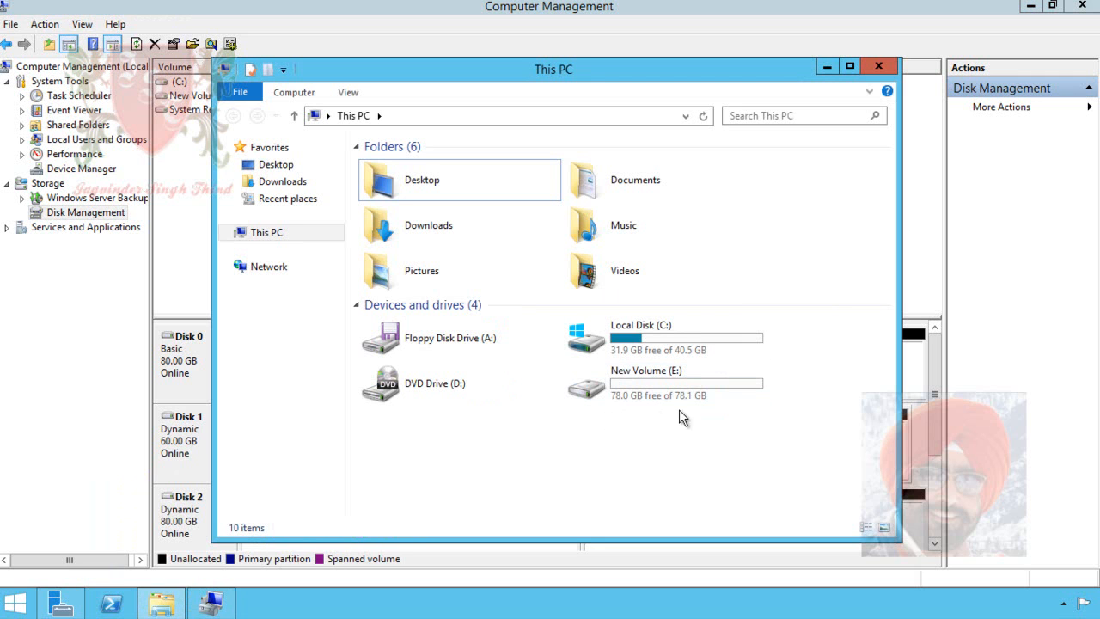